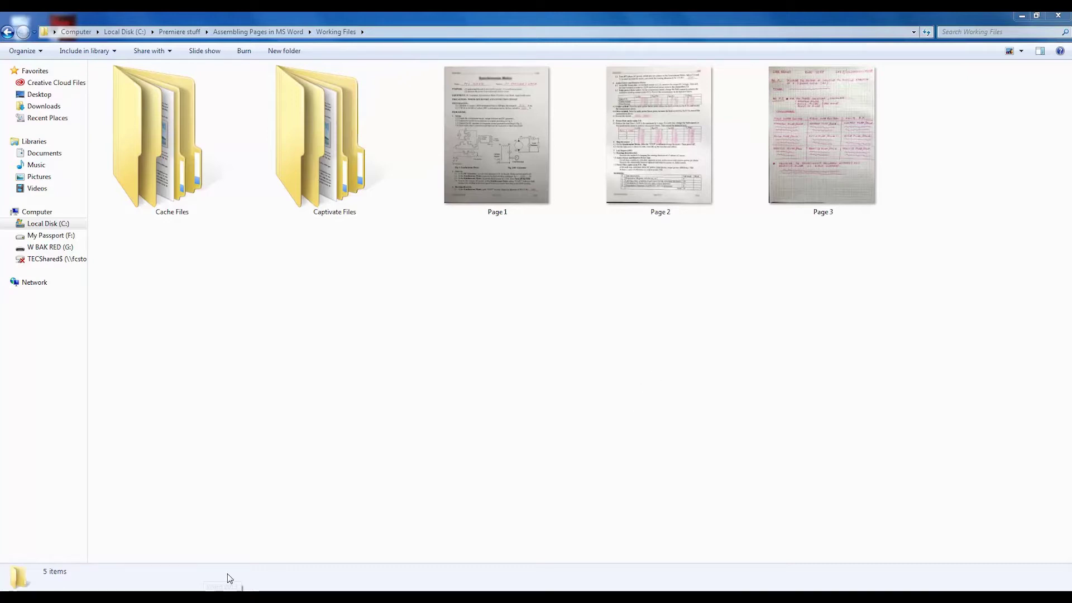
Step: Copy the Page 1 image from the Working Files folder and paste it onto the first page of the open Word document
{"action": "left_click", "coordinate": [222, 596]}
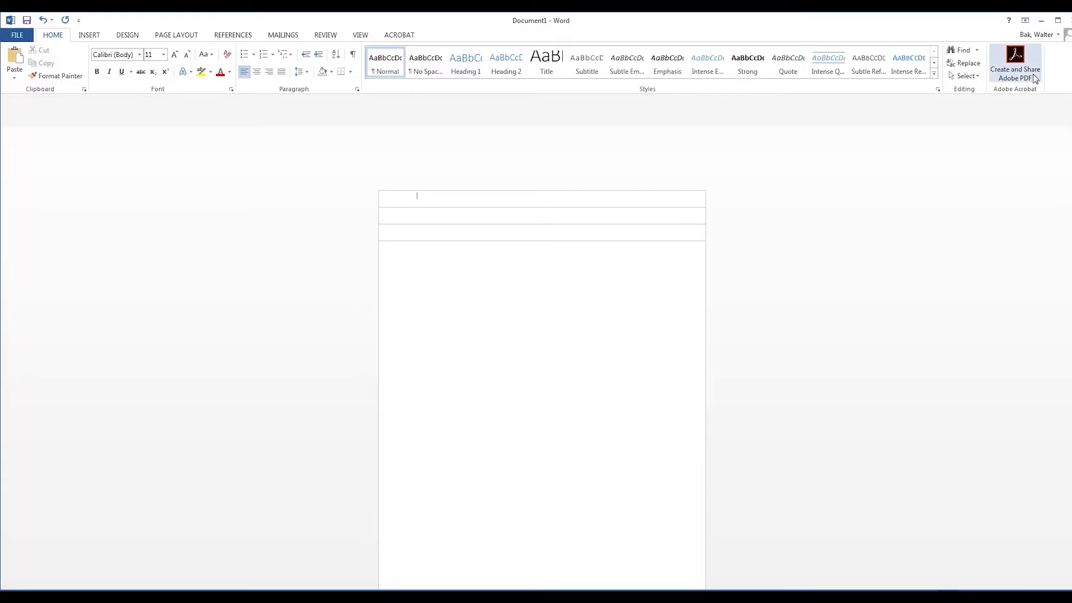
{"action": "left_click", "coordinate": [1041, 21]}
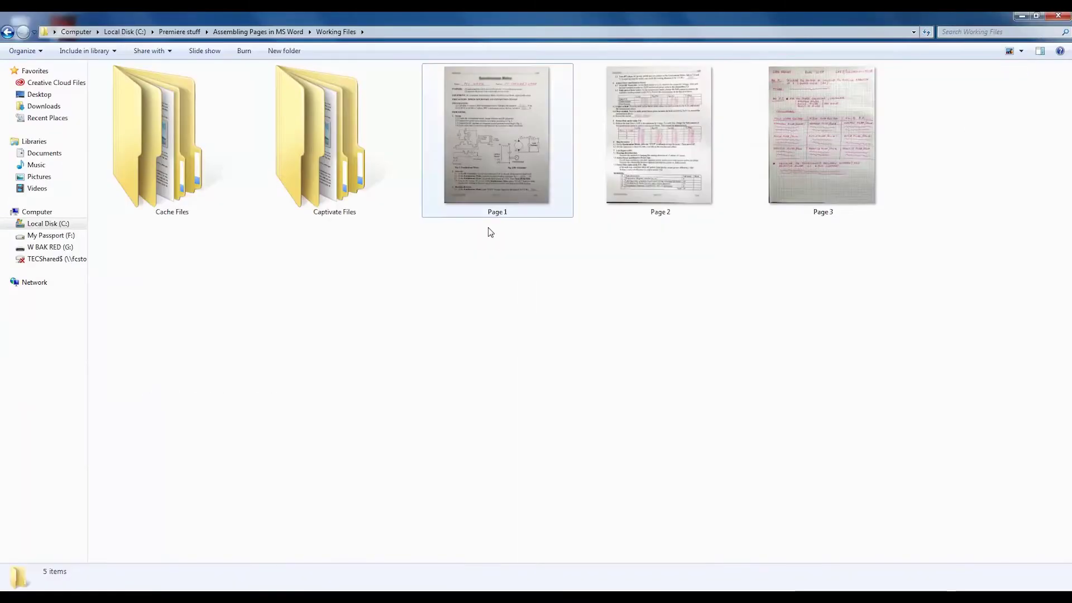
{"action": "left_click", "coordinate": [511, 145]}
{"action": "right_click", "coordinate": [511, 145]}
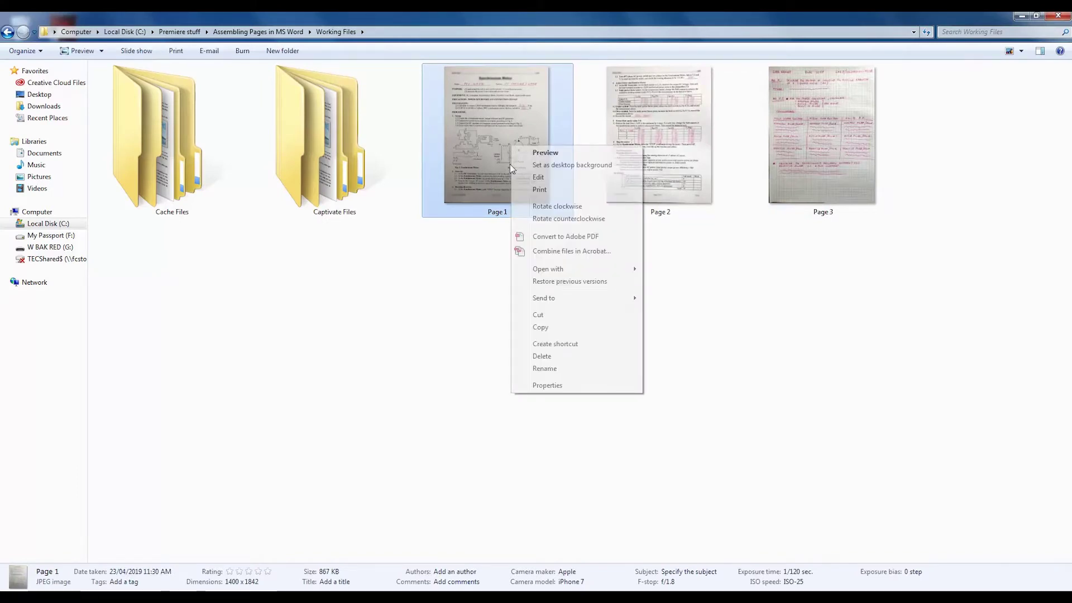
{"action": "left_click", "coordinate": [544, 331]}
{"action": "mouse_move", "coordinate": [221, 597]}
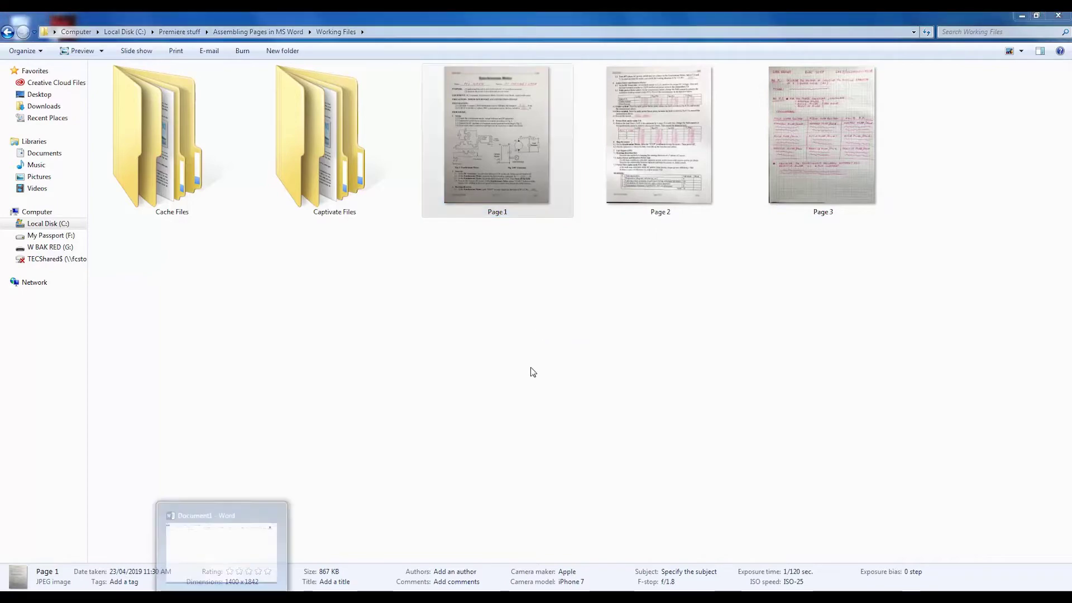
{"action": "left_click", "coordinate": [221, 597]}
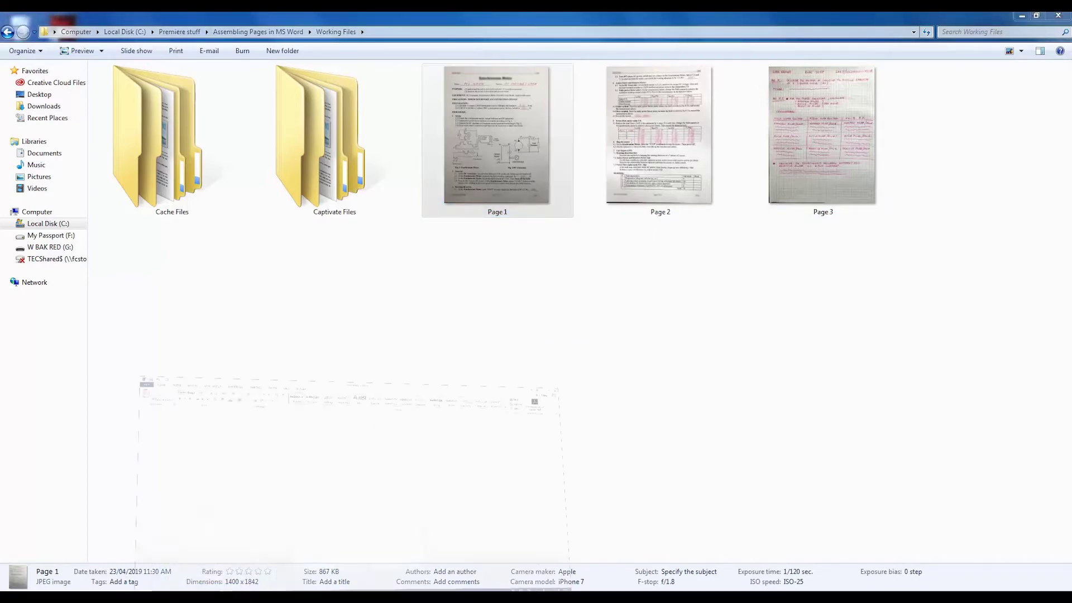
{"action": "key", "text": "ctrl+v"}
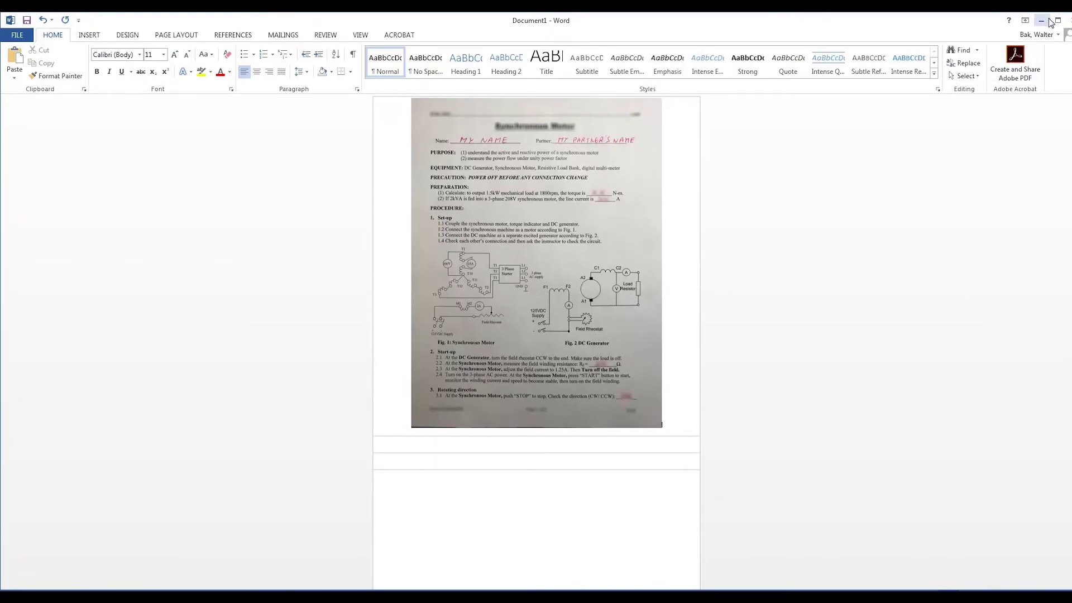
Step: Arrange the Word document and the Working Files folder window side by side, each filling half of the screen
{"action": "left_click_drag", "start_coordinate": [979, 20], "coordinate": [731, 98]}
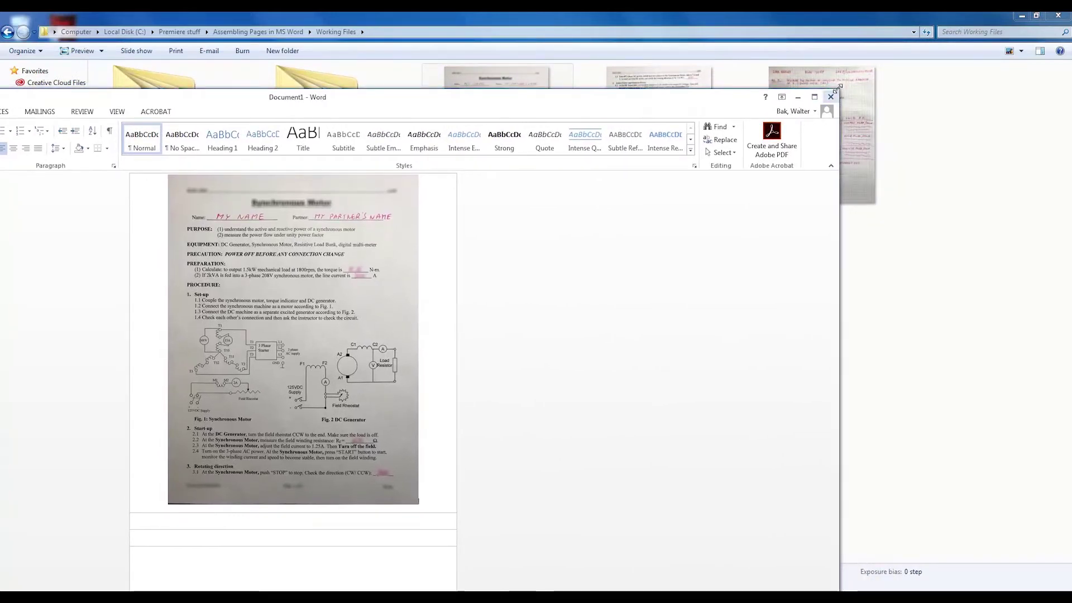
{"action": "left_click_drag", "start_coordinate": [839, 90], "coordinate": [427, 141]}
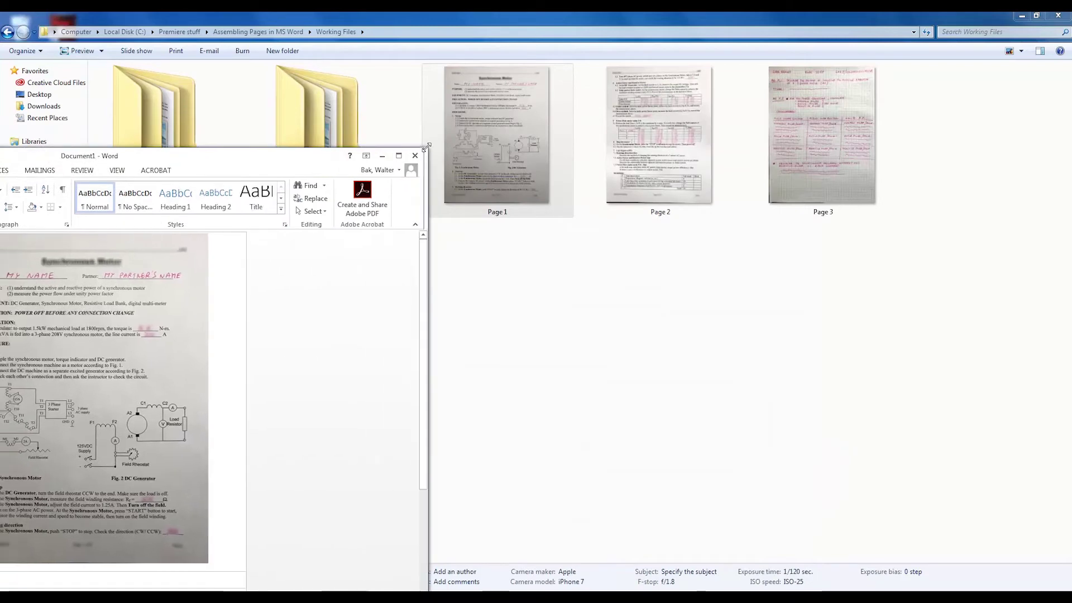
{"action": "left_click_drag", "start_coordinate": [210, 158], "coordinate": [1, 14]}
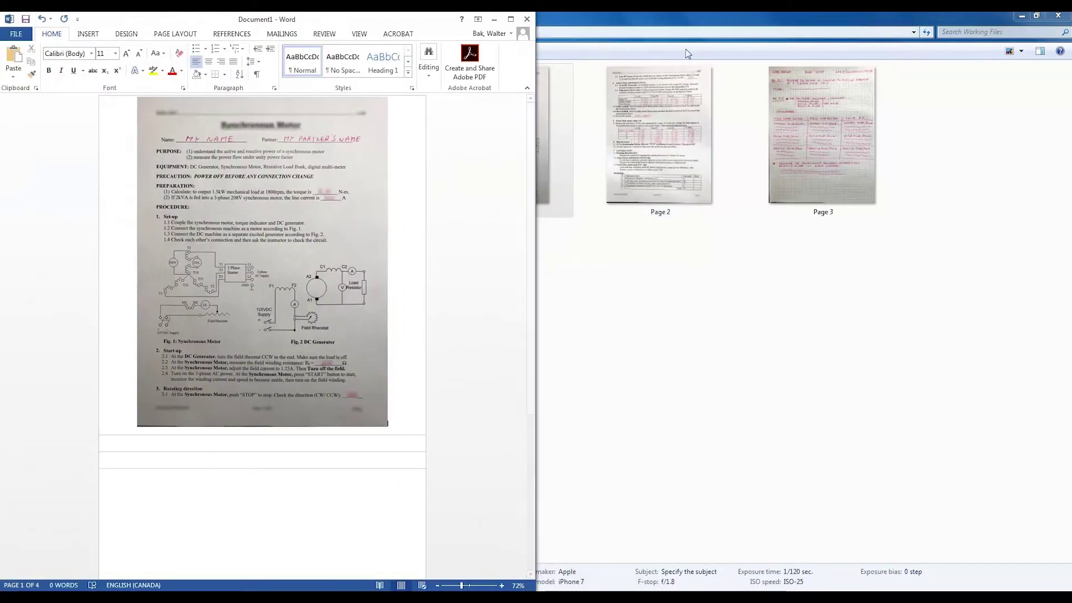
{"action": "left_click", "coordinate": [715, 23]}
{"action": "left_click", "coordinate": [1037, 16]}
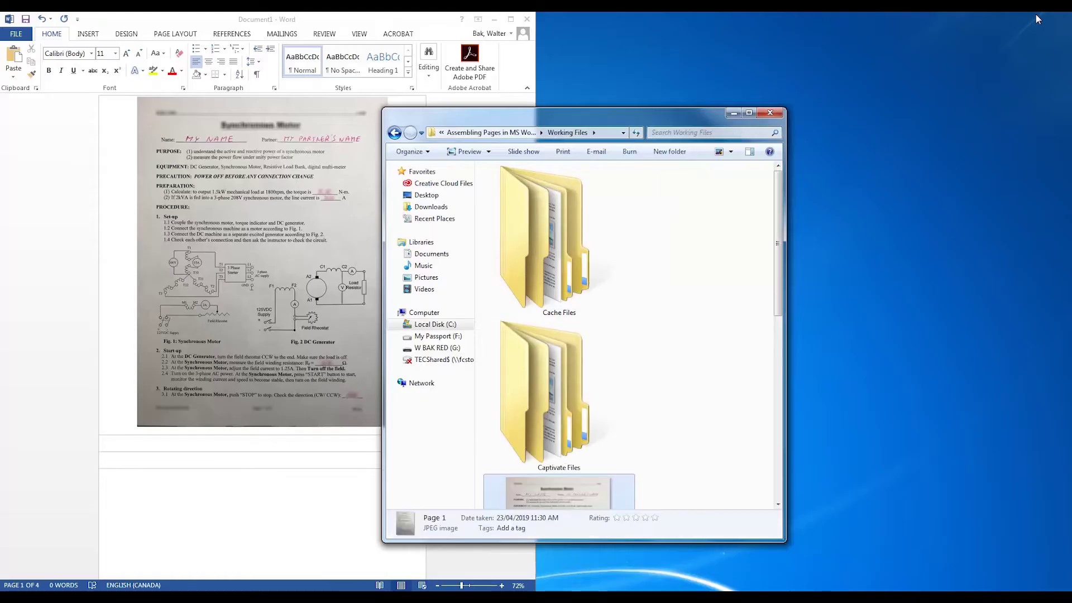
{"action": "left_click_drag", "start_coordinate": [560, 108], "coordinate": [1071, 192]}
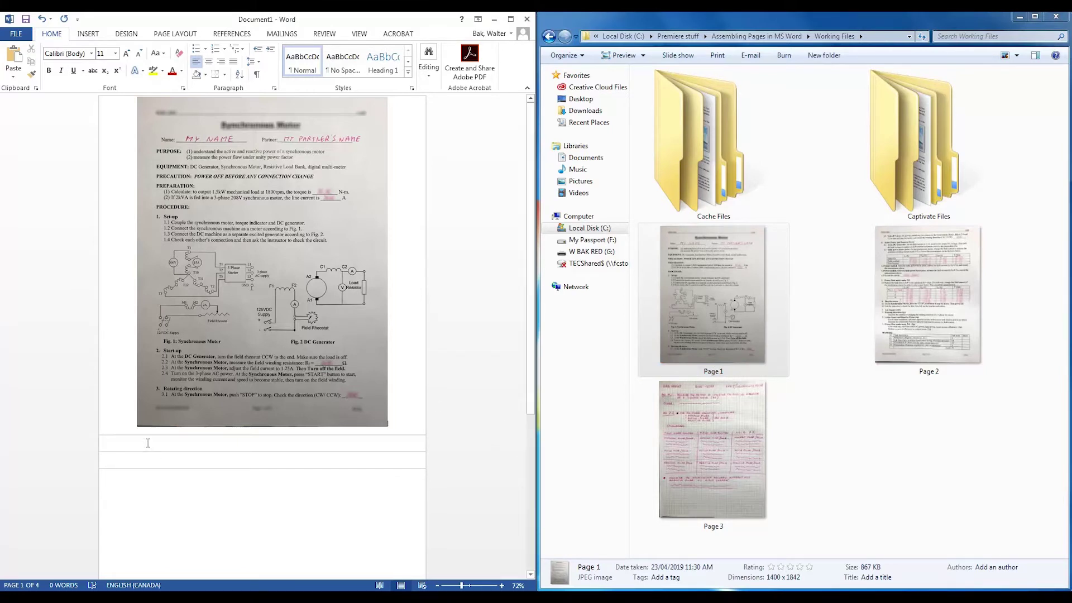
Step: Insert the Page 2 image from the folder on the document's second page and the Page 3 image on its third page
{"action": "left_click", "coordinate": [143, 443]}
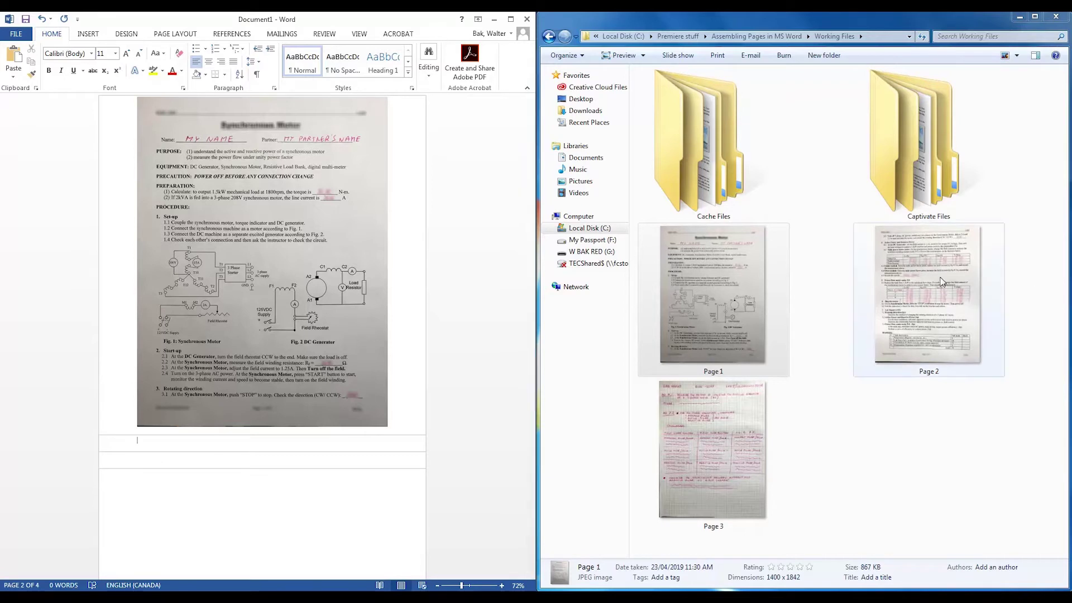
{"action": "left_click_drag", "start_coordinate": [921, 279], "coordinate": [231, 468]}
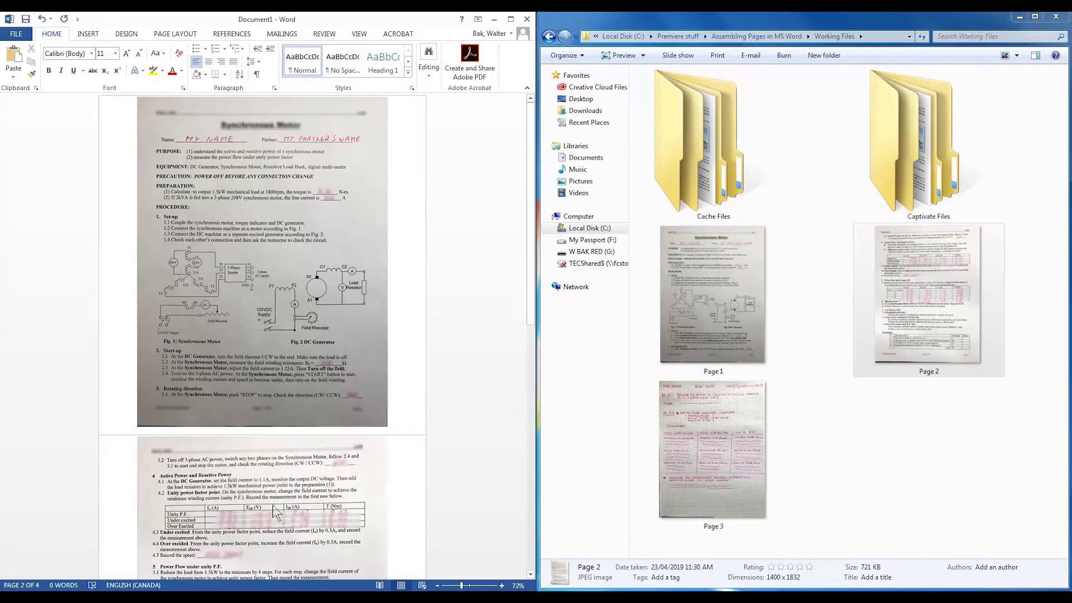
{"action": "scroll", "coordinate": [237, 464], "scroll_direction": "down", "scroll_amount": 5}
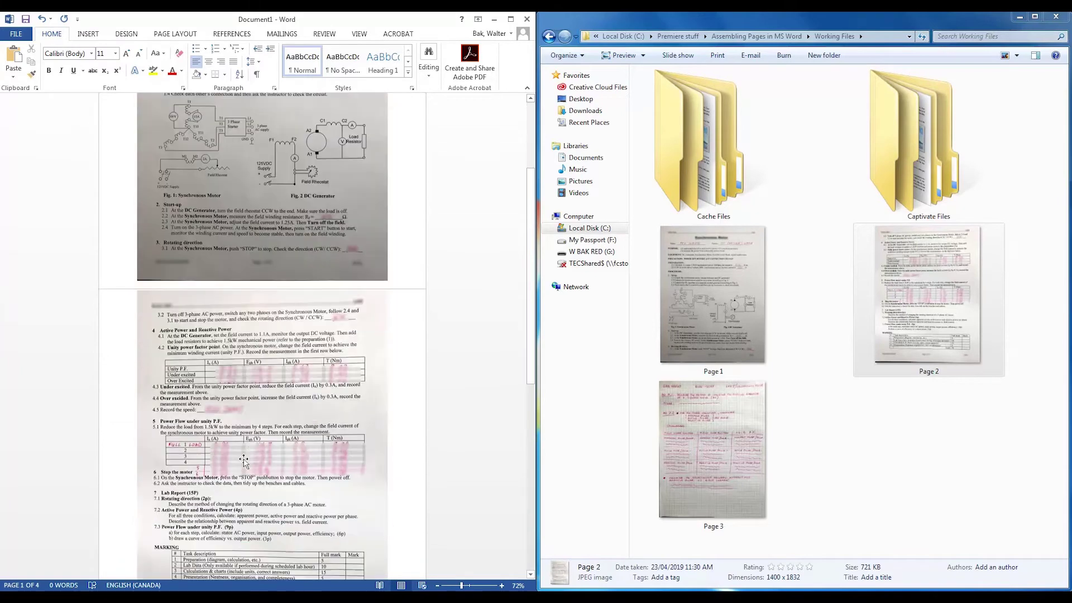
{"action": "scroll", "coordinate": [244, 452], "scroll_direction": "down", "scroll_amount": 3}
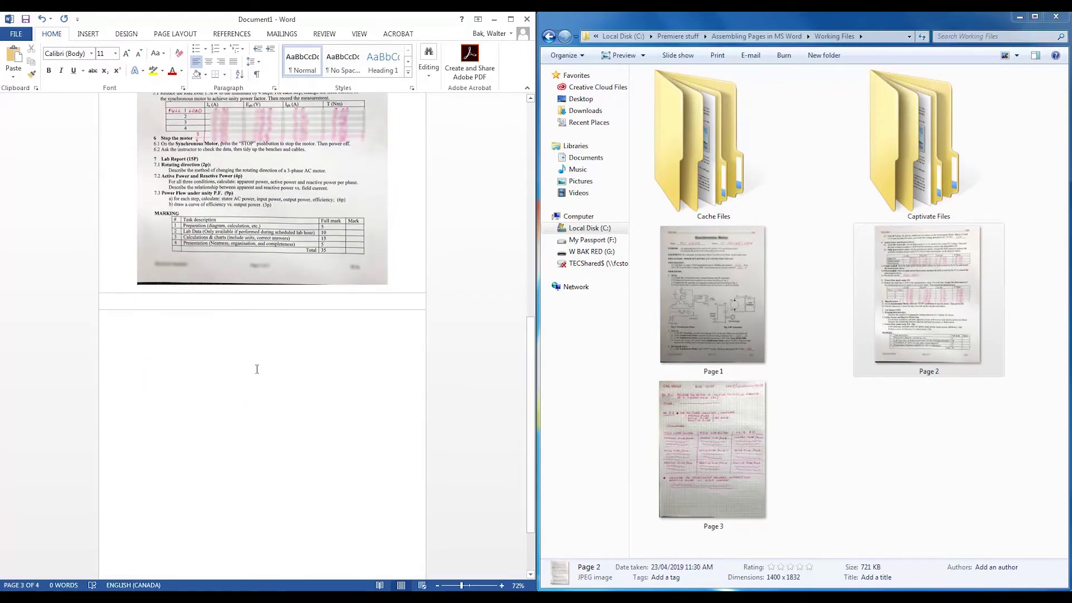
{"action": "left_click", "coordinate": [721, 439]}
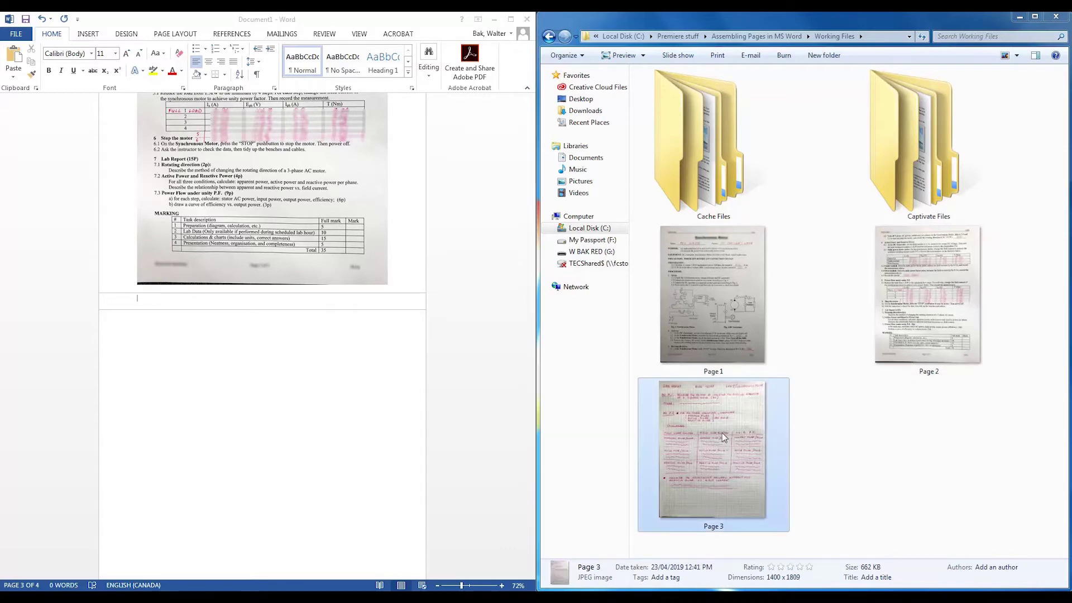
{"action": "left_click_drag", "start_coordinate": [724, 437], "coordinate": [262, 419]}
{"action": "scroll", "coordinate": [262, 391], "scroll_direction": "down", "scroll_amount": 4}
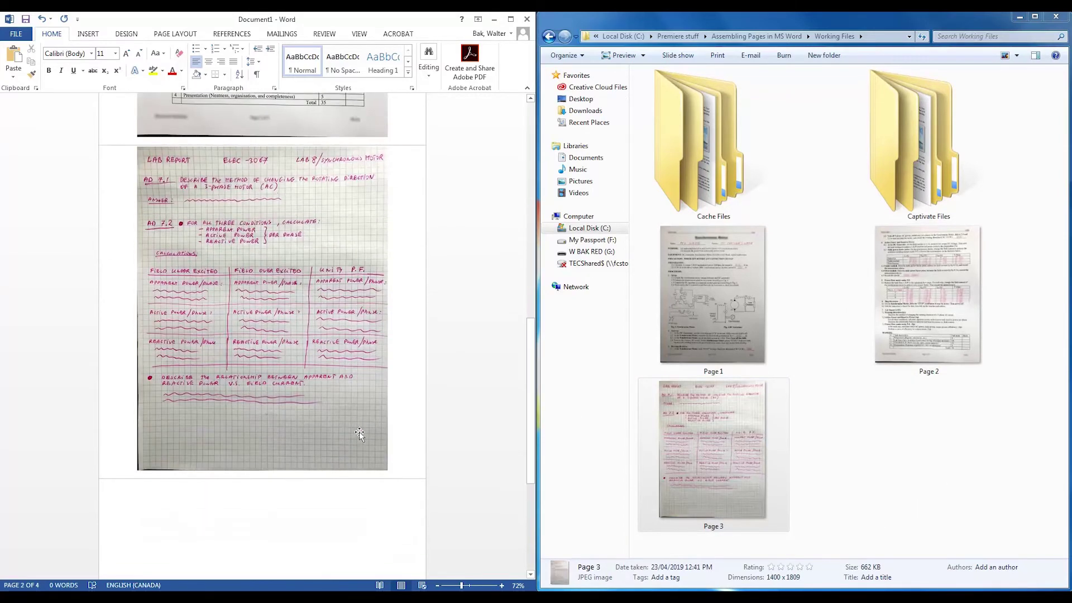
Step: Maximize the Word window and delete the blank page at the end of the document
{"action": "left_click", "coordinate": [510, 19]}
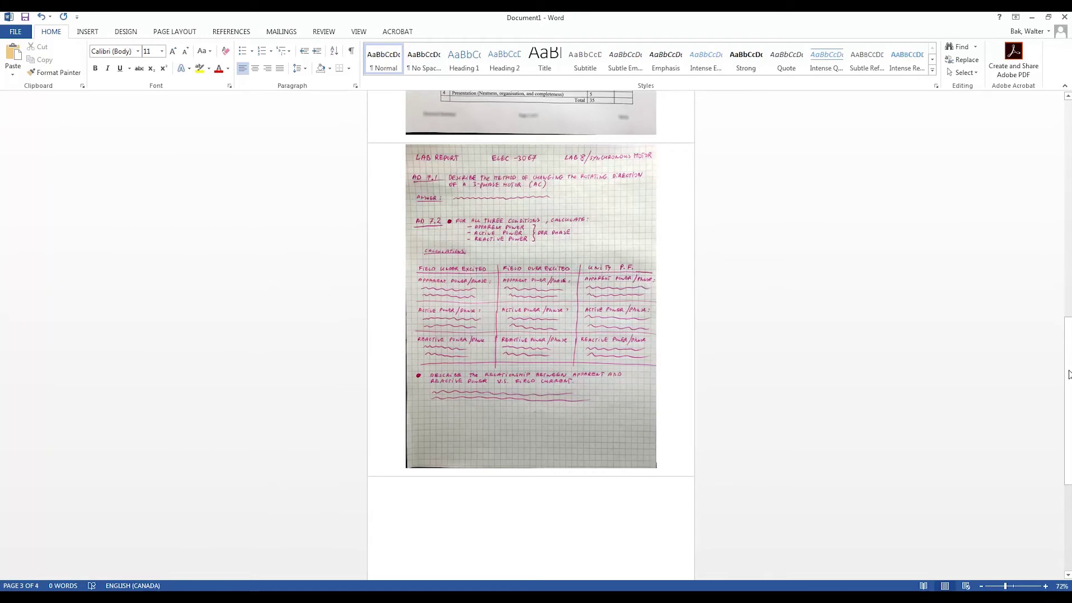
{"action": "left_click_drag", "start_coordinate": [1066, 380], "coordinate": [1066, 460]}
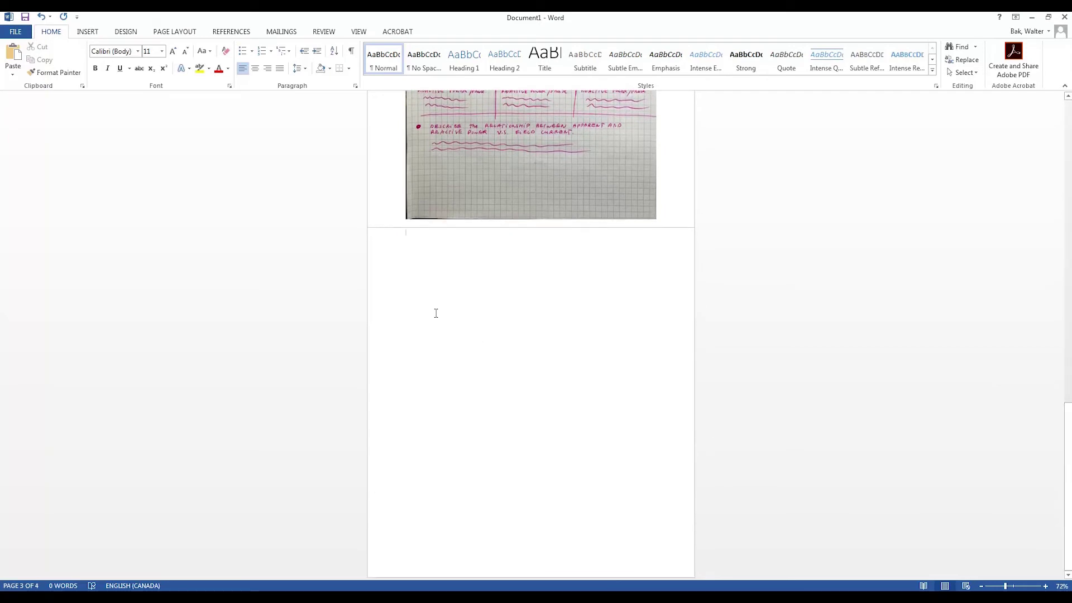
{"action": "key", "text": "BackSpace"}
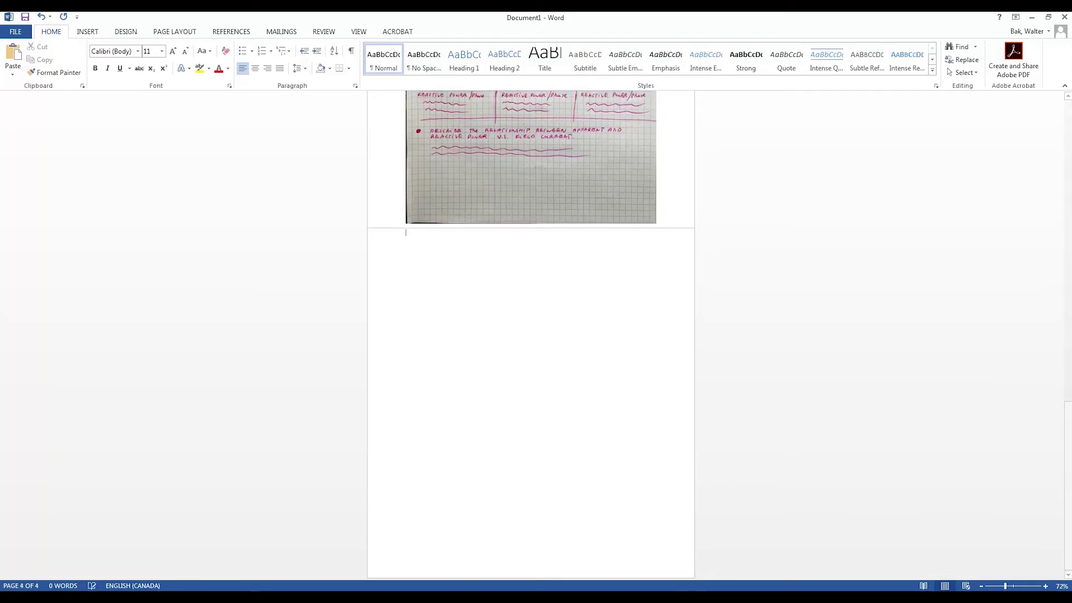
{"action": "key", "text": "BackSpace"}
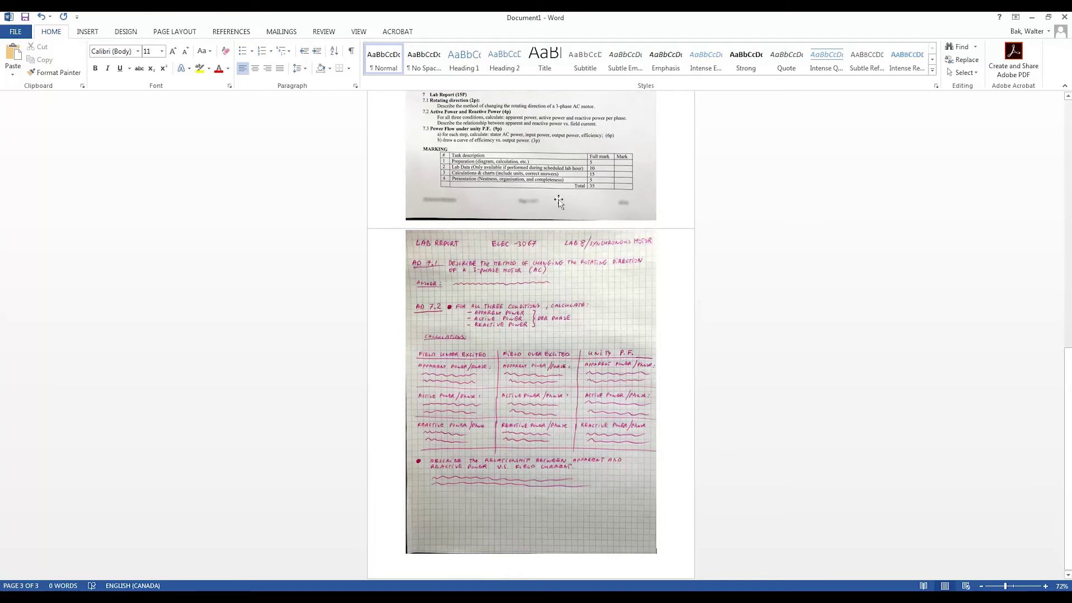
{"action": "left_click", "coordinate": [1066, 363]}
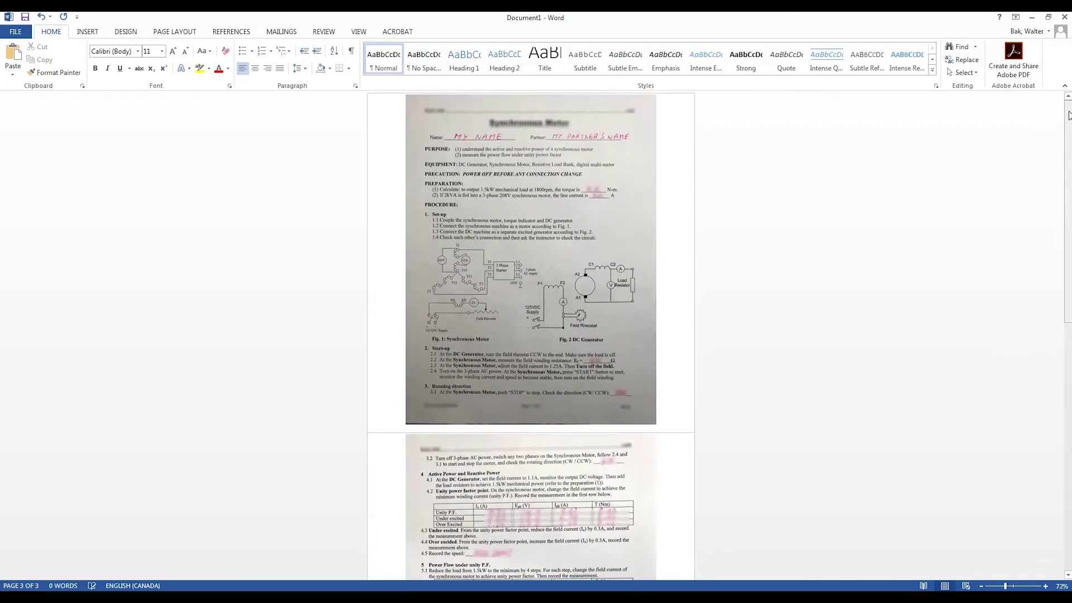
Step: Save the document as a Word file named fffffff in the Working Files folder
{"action": "left_click", "coordinate": [15, 31]}
{"action": "left_click", "coordinate": [19, 145]}
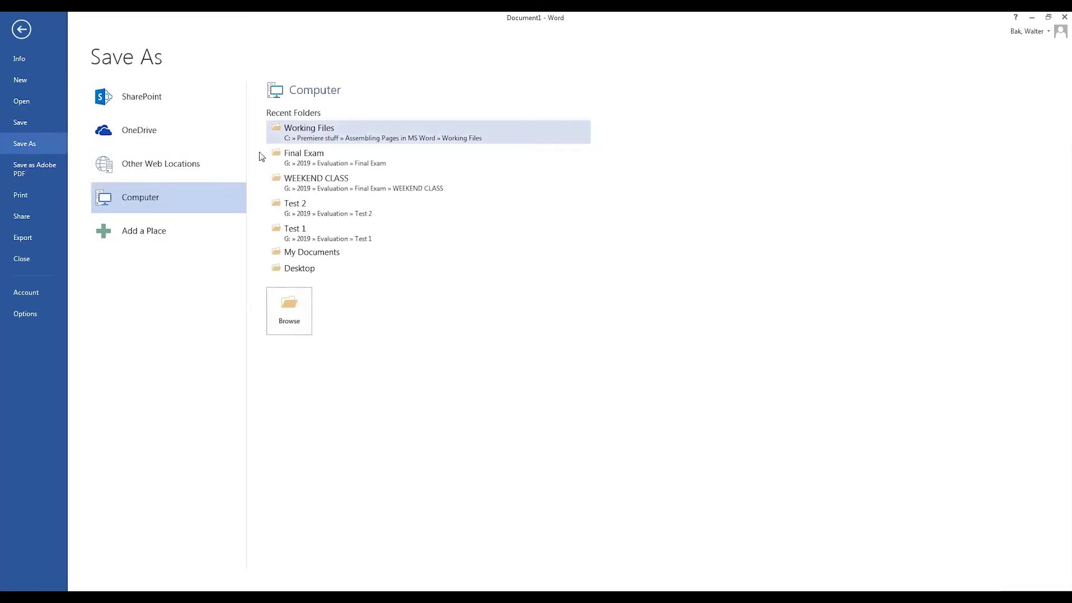
{"action": "key", "text": "F12"}
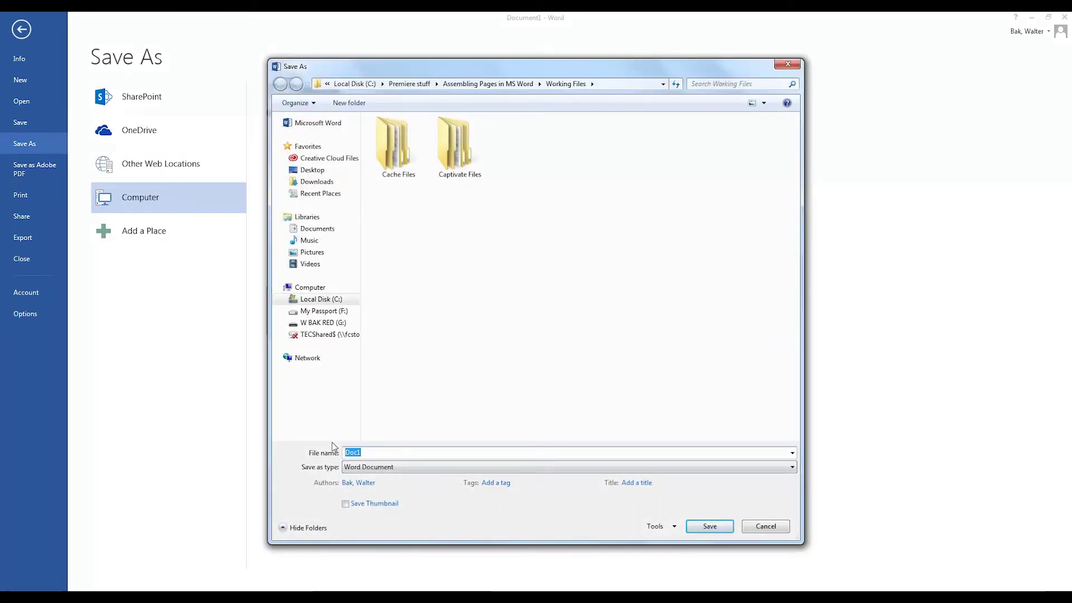
{"action": "type", "text": "fffffff"}
{"action": "left_click", "coordinate": [710, 529]}
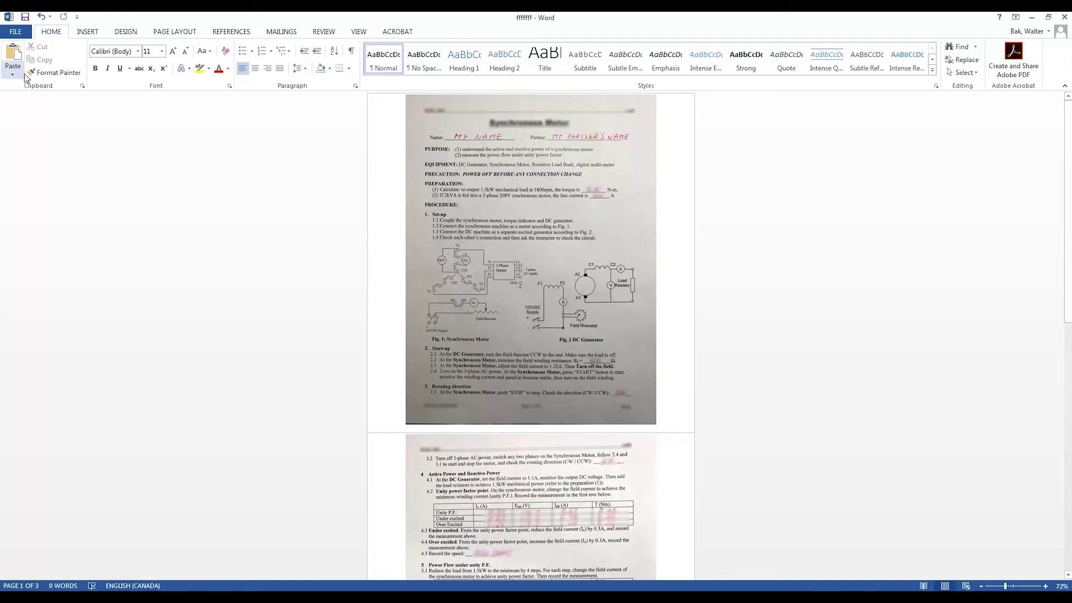
Step: Save the document as an Adobe PDF named fffffff in the Working Files folder
{"action": "left_click", "coordinate": [18, 32]}
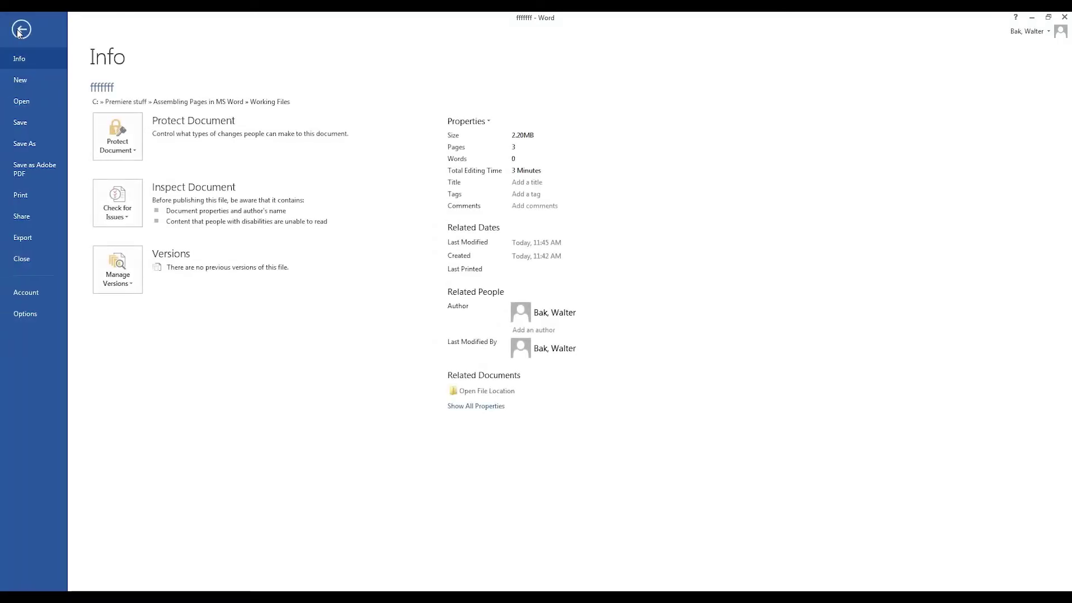
{"action": "left_click", "coordinate": [29, 169]}
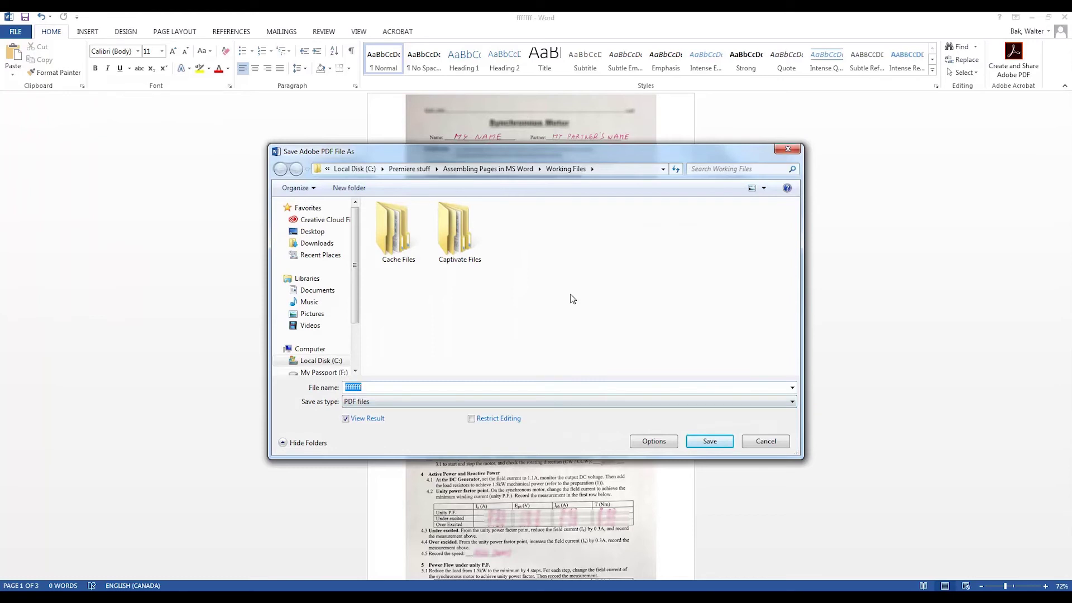
{"action": "left_click", "coordinate": [716, 441]}
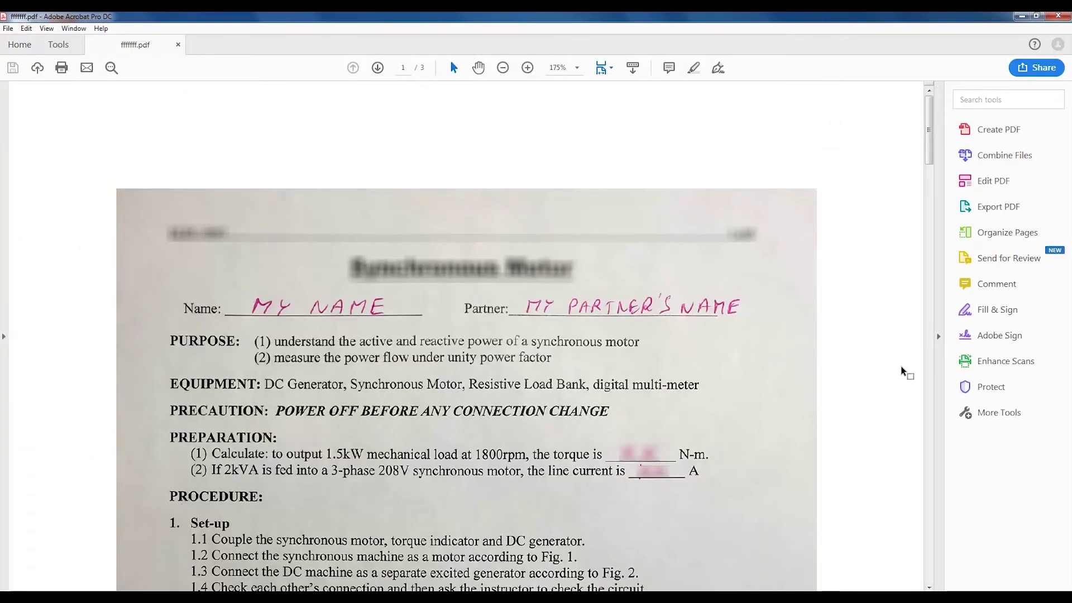
Step: Zoom the resulting PDF out to 50% and look through its three pages to check the page images
{"action": "left_click", "coordinate": [938, 338]}
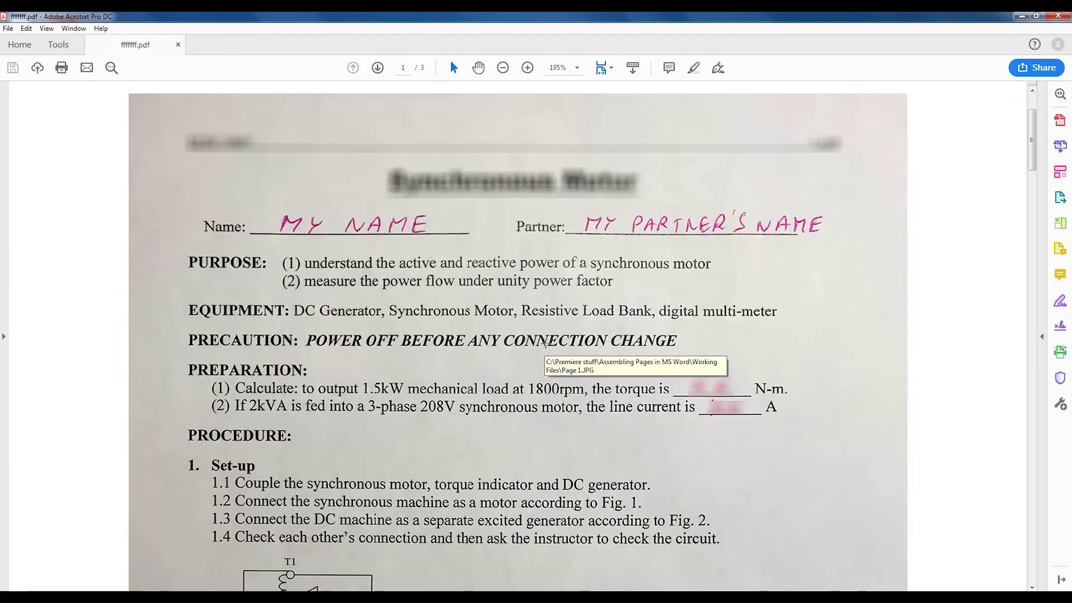
{"action": "key", "text": "ctrl+0"}
{"action": "key", "text": "ctrl+minus"}
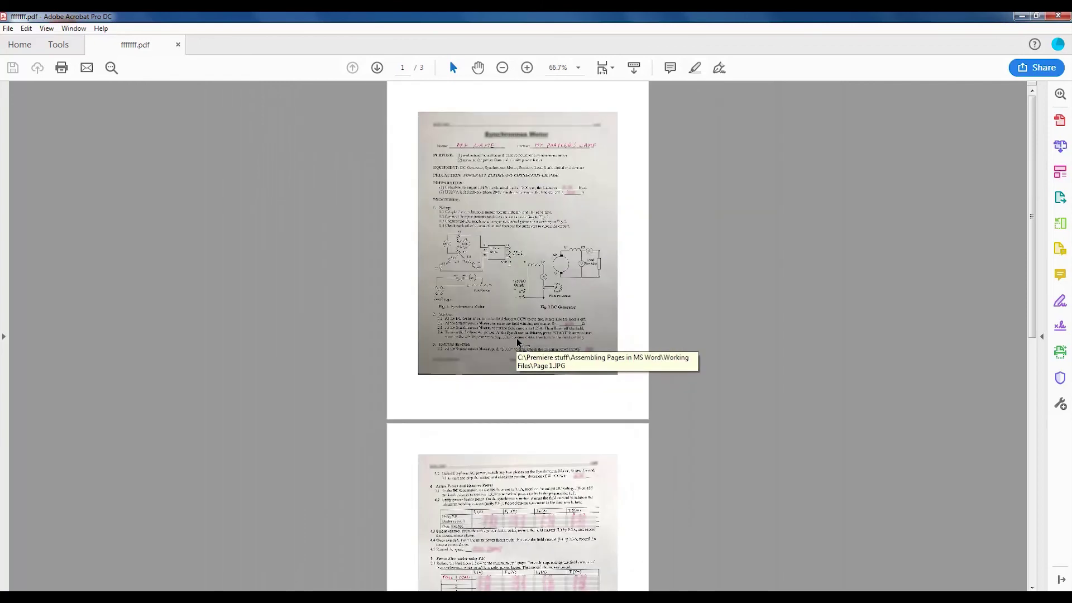
{"action": "scroll", "coordinate": [518, 343], "scroll_direction": "down", "scroll_amount": 5}
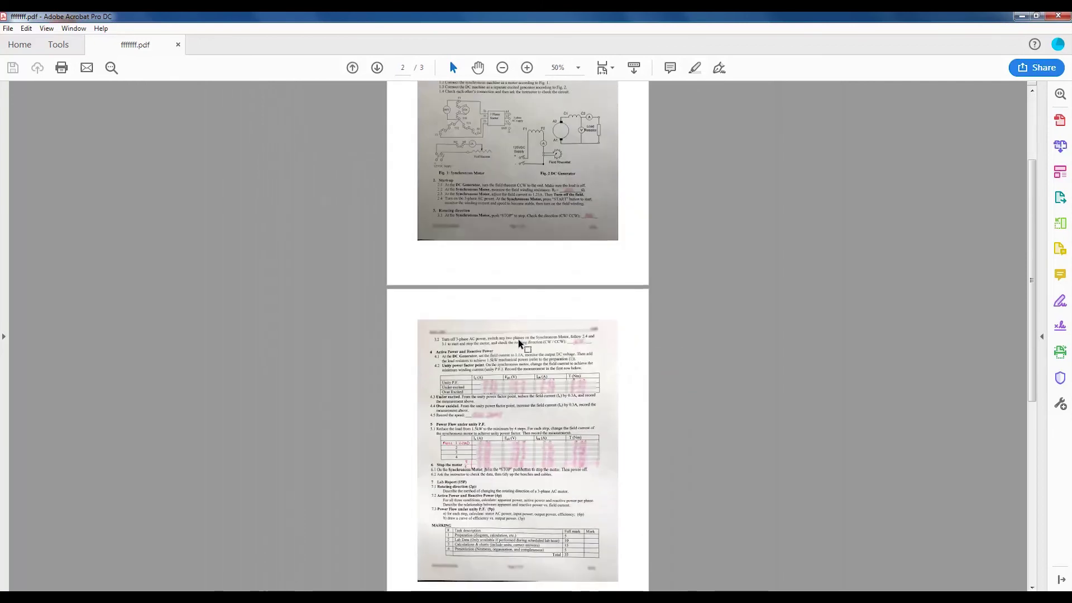
{"action": "scroll", "coordinate": [518, 338], "scroll_direction": "down", "scroll_amount": 4}
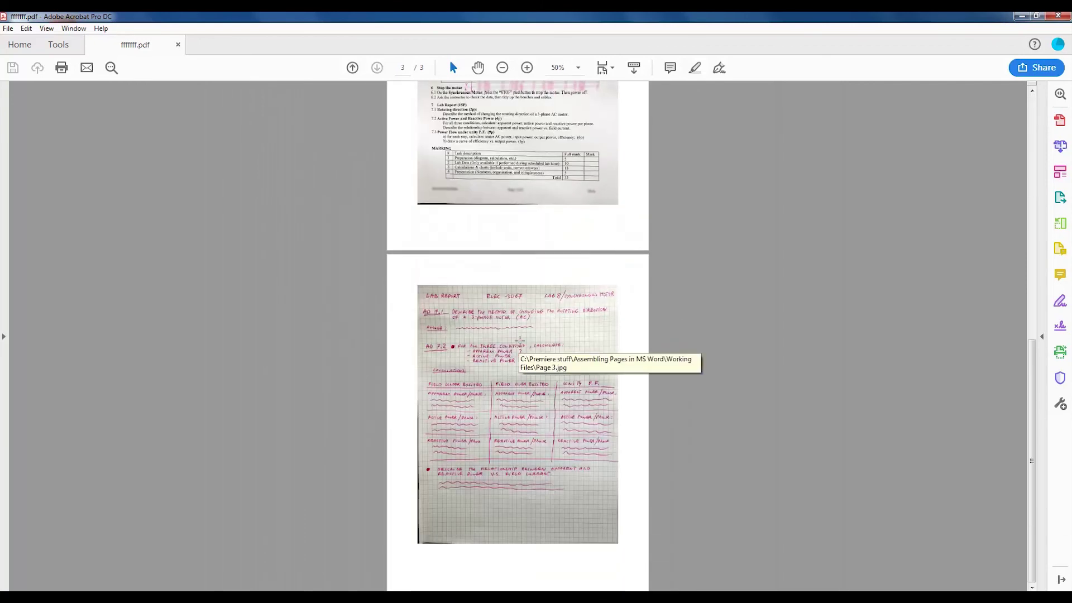
{"action": "scroll", "coordinate": [519, 340], "scroll_direction": "up", "scroll_amount": 1}
{"action": "scroll", "coordinate": [519, 340], "scroll_direction": "up", "scroll_amount": 8}
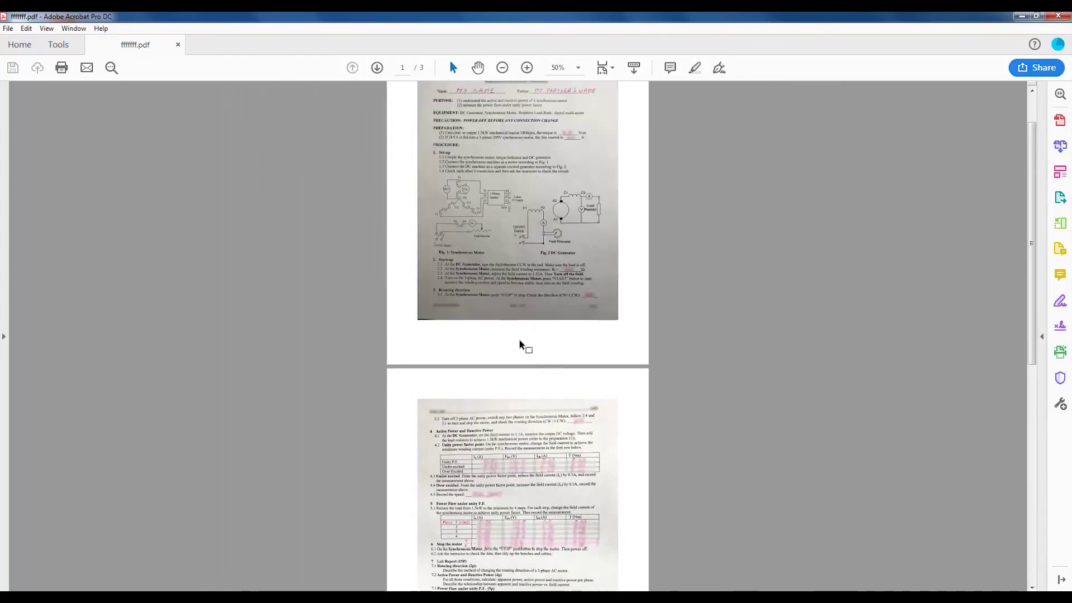